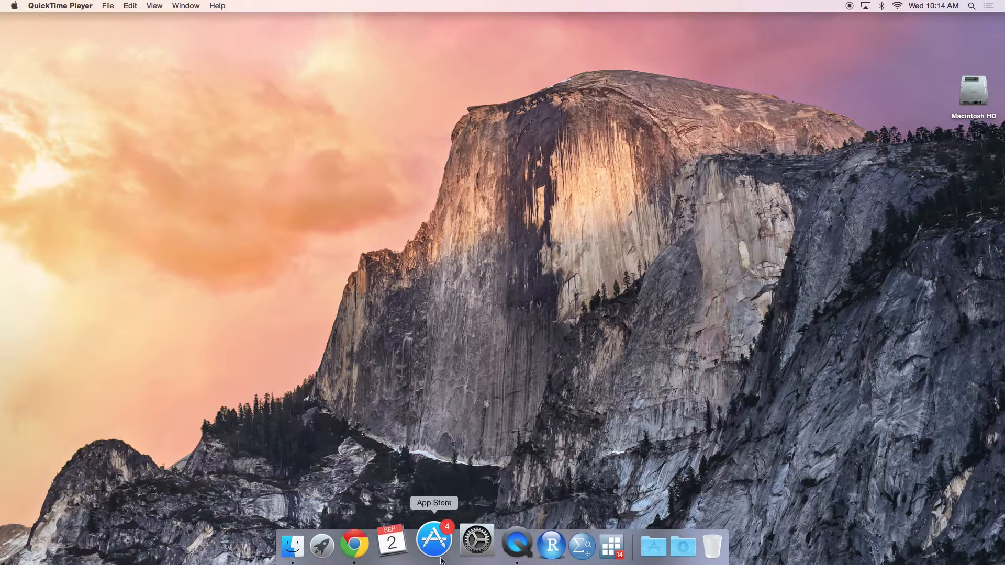
Step: Open Chrome and go to fhssrsc.byu.edu
{"action": "left_click", "coordinate": [379, 543]}
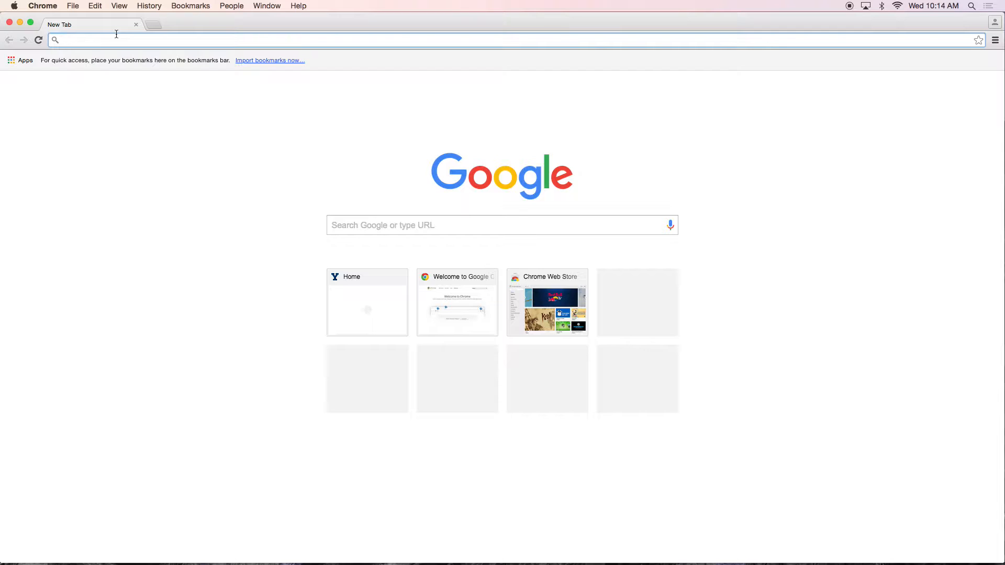
{"action": "type", "text": "fhssrsc"}
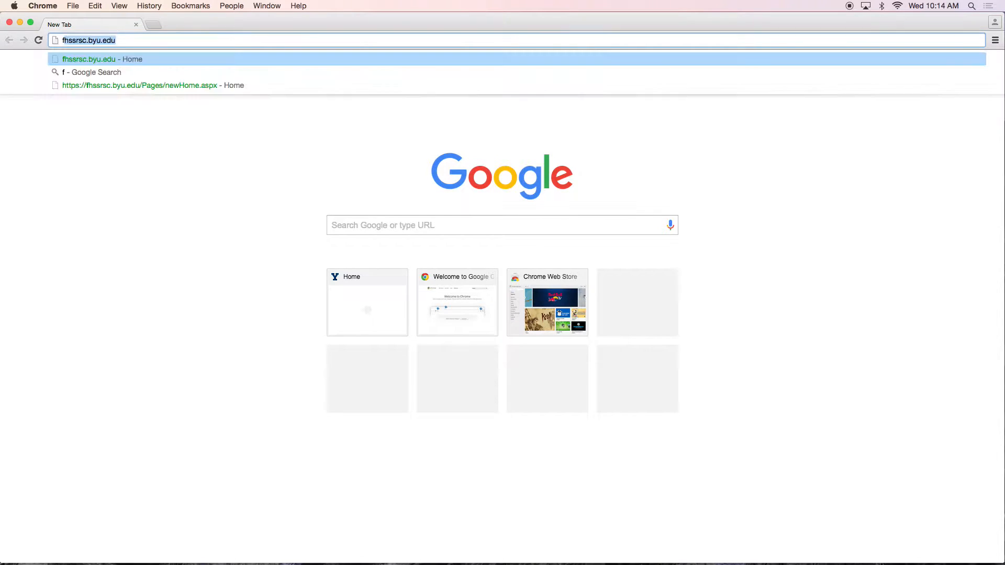
{"action": "type", "text": ".byu.edu"}
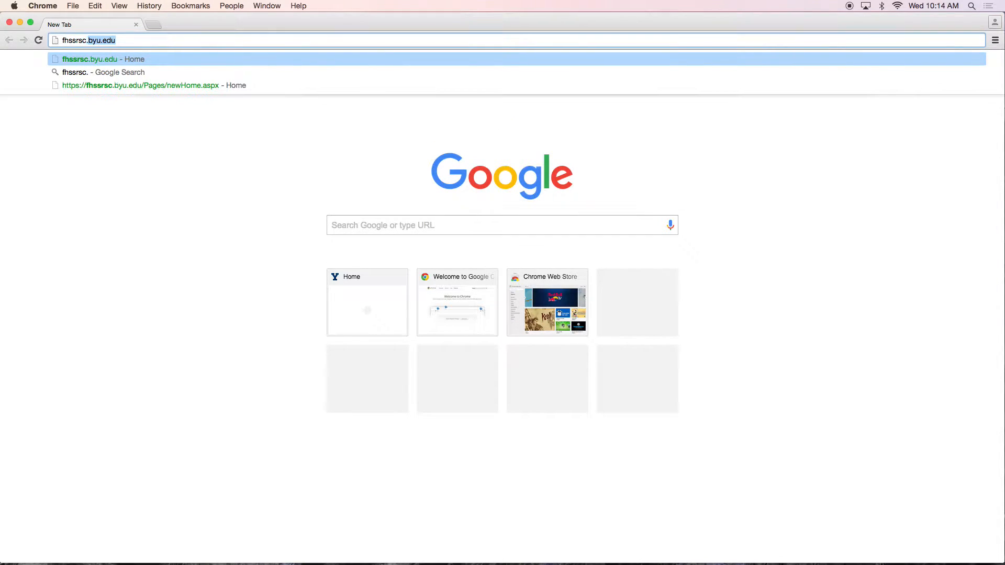
{"action": "key", "text": "Return"}
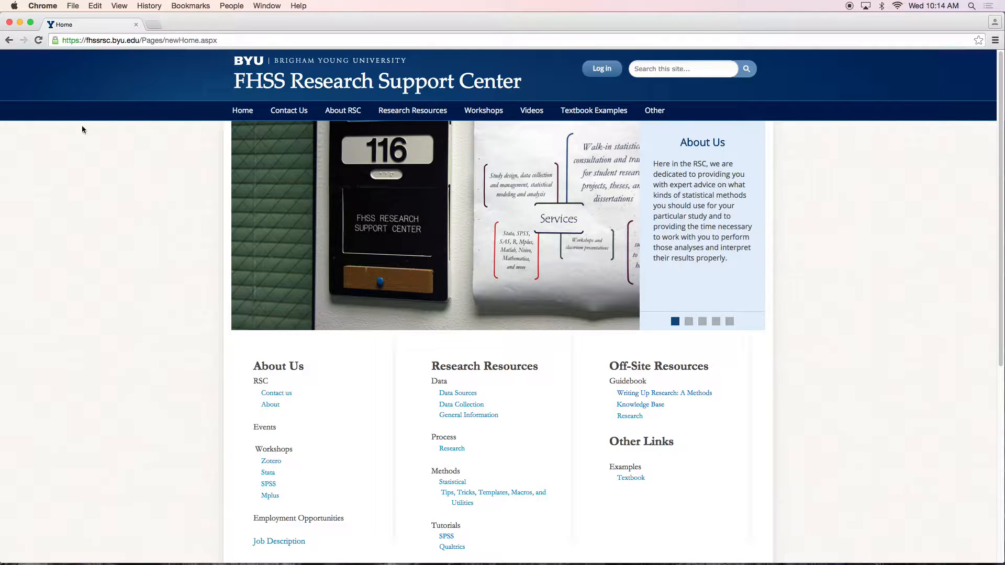
Step: Open the STATA workshops page and download the Entrance.dta and Flavor2.csv files
{"action": "mouse_move", "coordinate": [490, 118]}
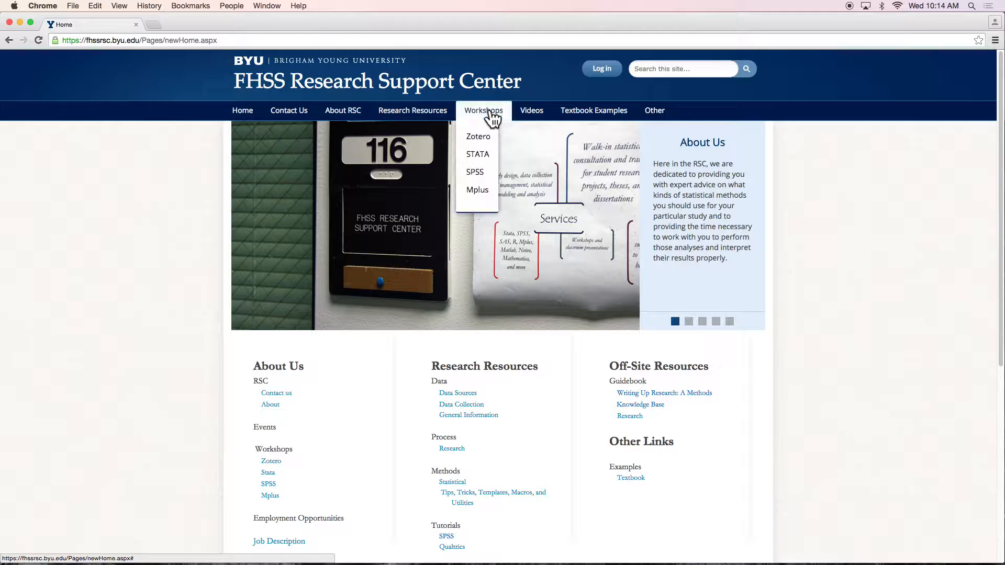
{"action": "left_click", "coordinate": [479, 156]}
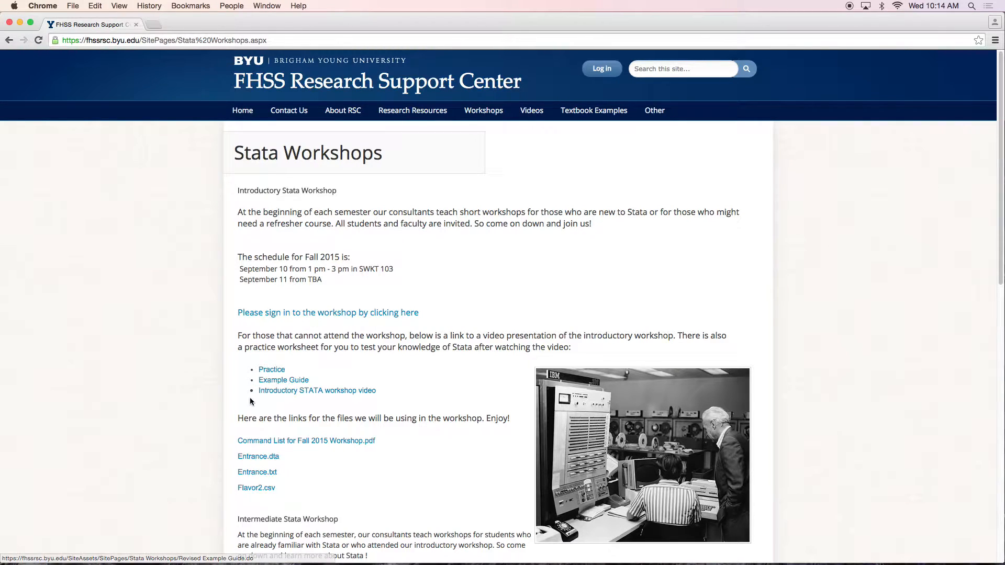
{"action": "left_click", "coordinate": [273, 459]}
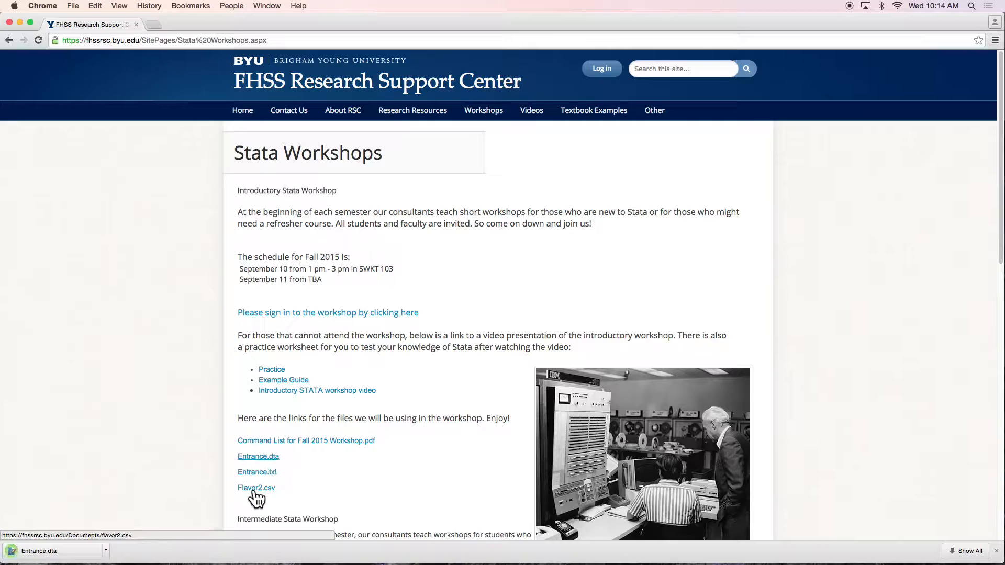
{"action": "left_click", "coordinate": [262, 489]}
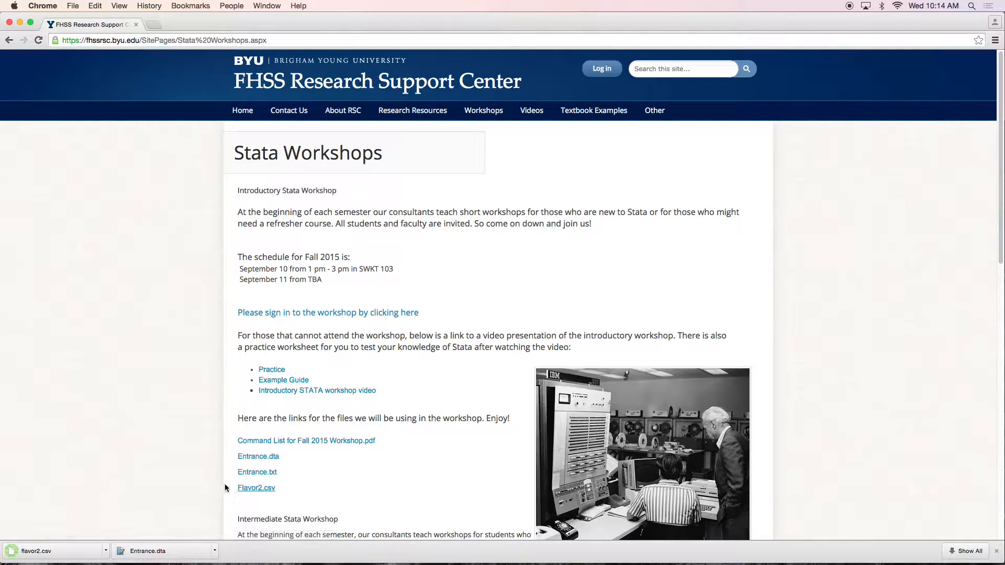
{"action": "right_click", "coordinate": [246, 459]}
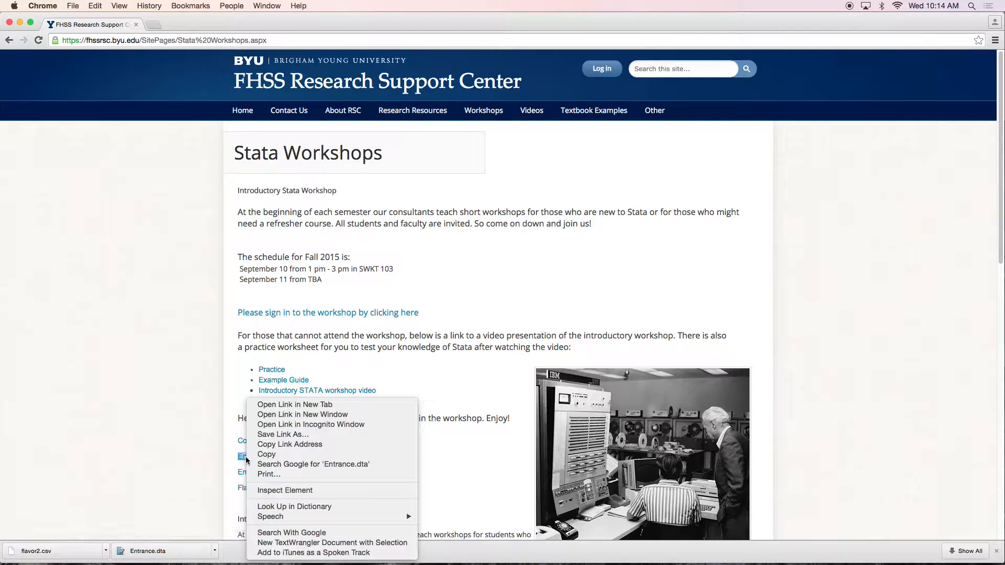
{"action": "left_click", "coordinate": [181, 460]}
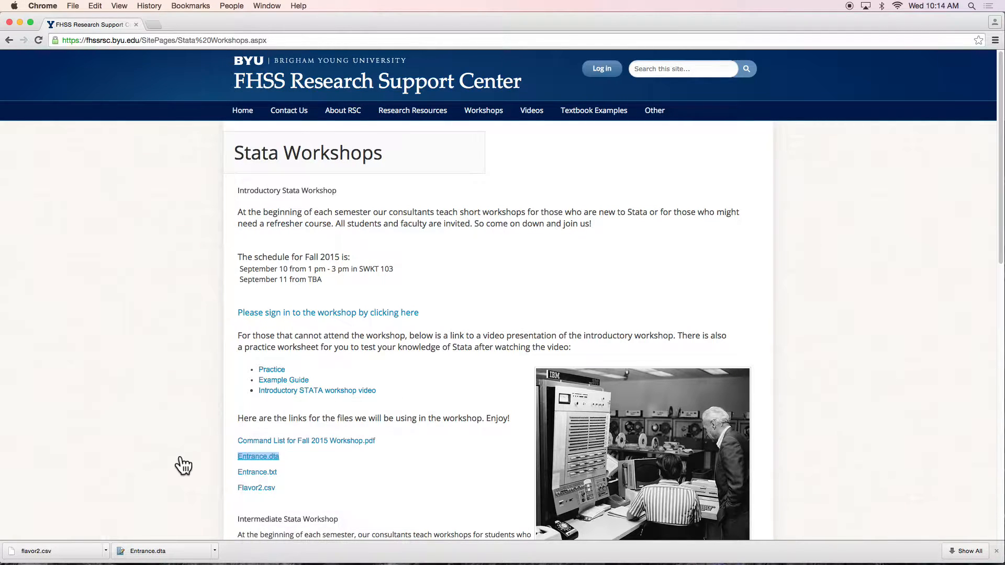
{"action": "left_click", "coordinate": [174, 460]}
Step: Close the browser window and launch StataSE
{"action": "left_click", "coordinate": [9, 23]}
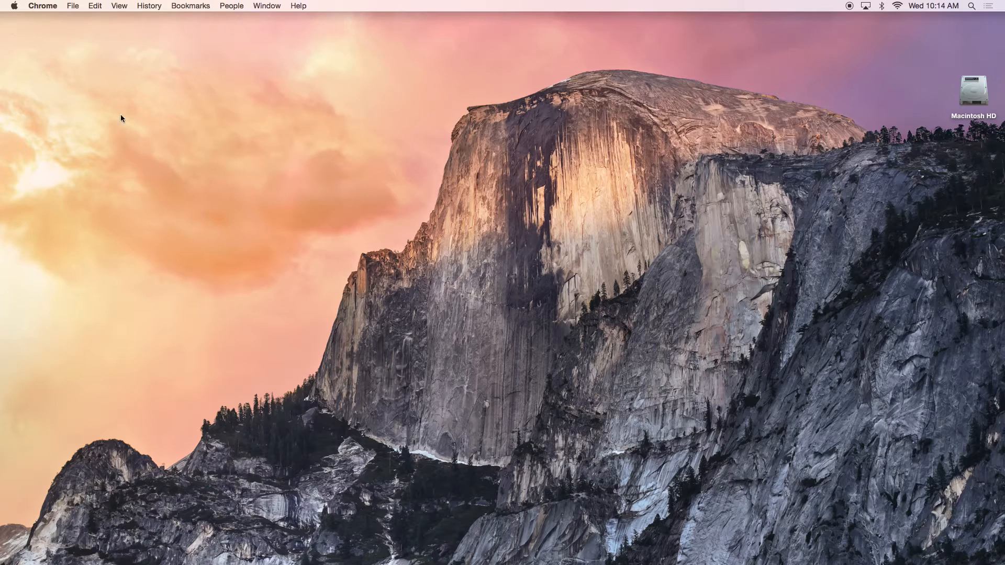
{"action": "mouse_move", "coordinate": [521, 561]}
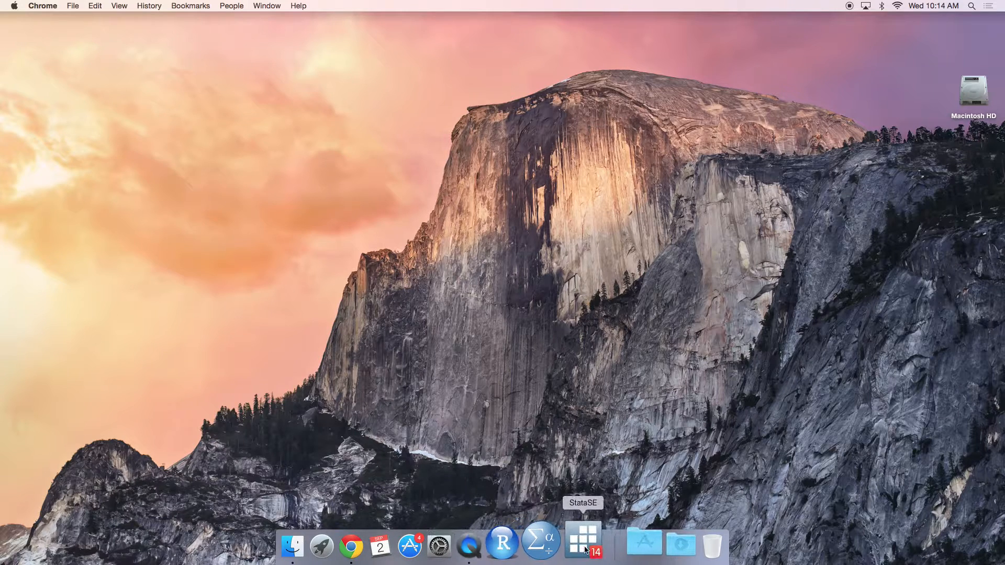
{"action": "left_click", "coordinate": [585, 549]}
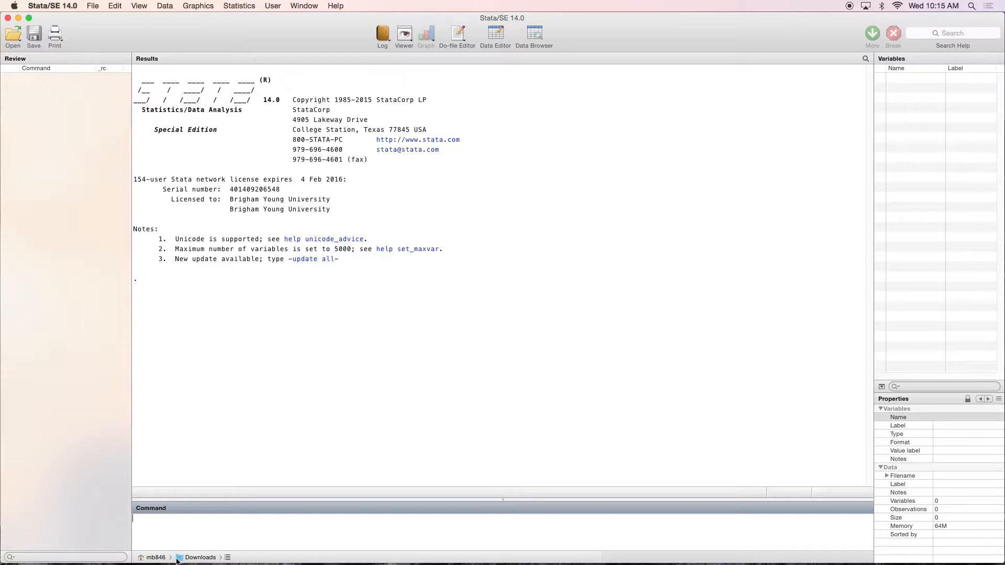
Step: Set Stata's working directory to the Downloads folder and highlight the resulting path in the results
{"action": "left_click", "coordinate": [204, 560]}
{"action": "left_click", "coordinate": [210, 545]}
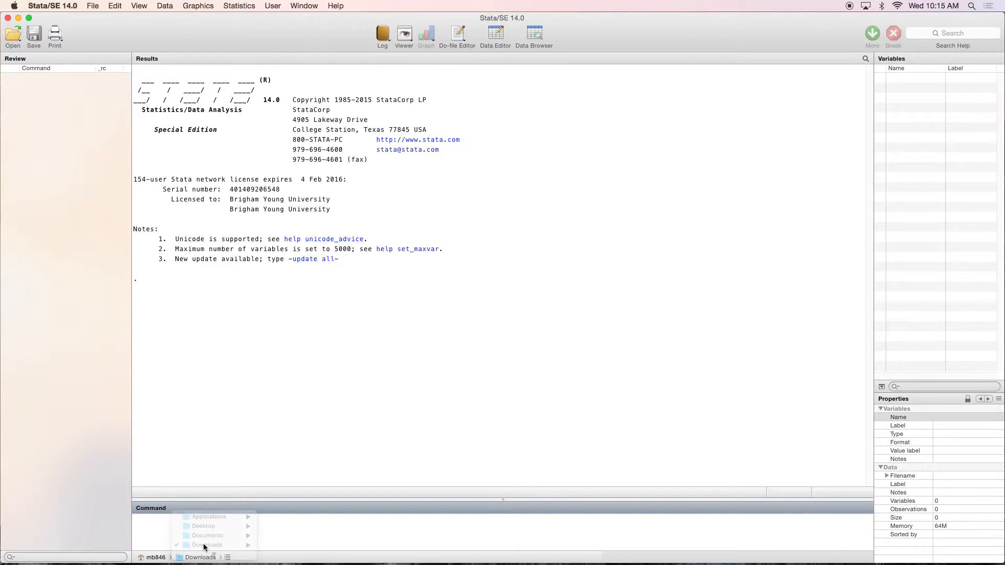
{"action": "left_click_drag", "start_coordinate": [142, 279], "coordinate": [257, 280]}
{"action": "left_click_drag", "start_coordinate": [159, 280], "coordinate": [219, 283]}
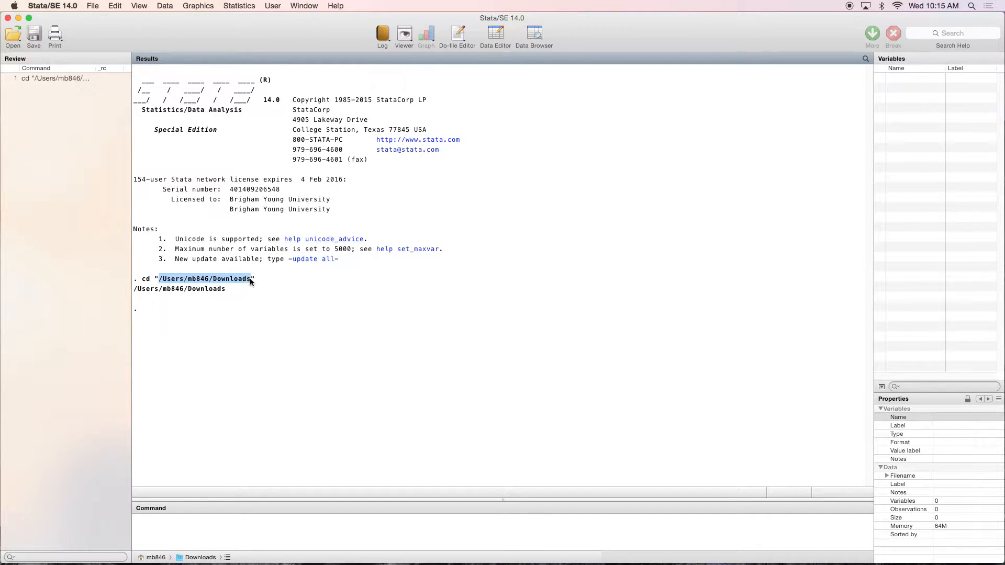
Step: Draft a Windows-style cd command to the user's Downloads folder, then erase it
{"action": "left_click", "coordinate": [203, 525]}
{"action": "type", "text": "c"}
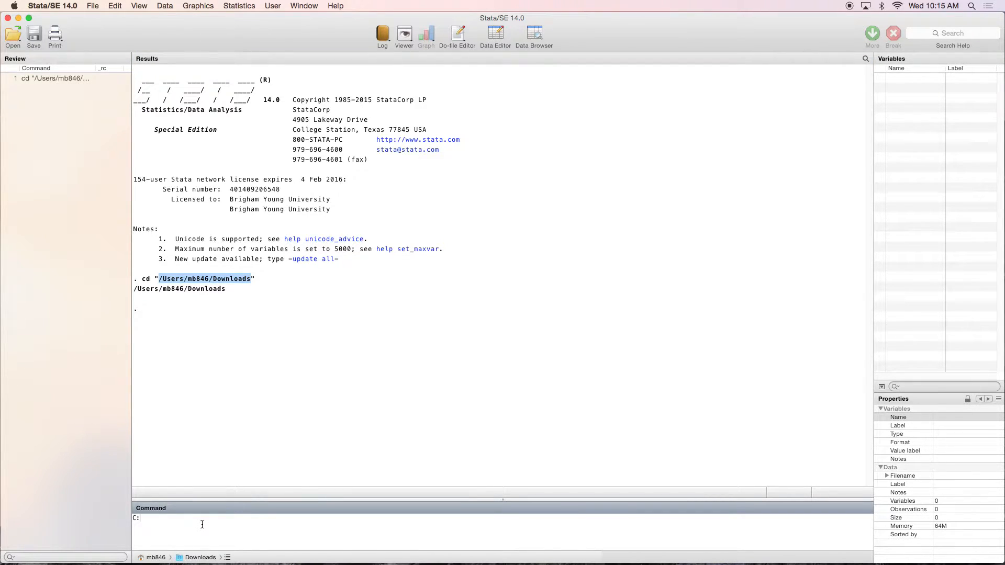
{"action": "type", "text": ":\\"}
{"action": "type", "text": "Users\\mb846\\Downlaods"}
{"action": "key", "text": "Home"}
{"action": "type", "text": "cd"}
{"action": "left_click", "coordinate": [273, 528]}
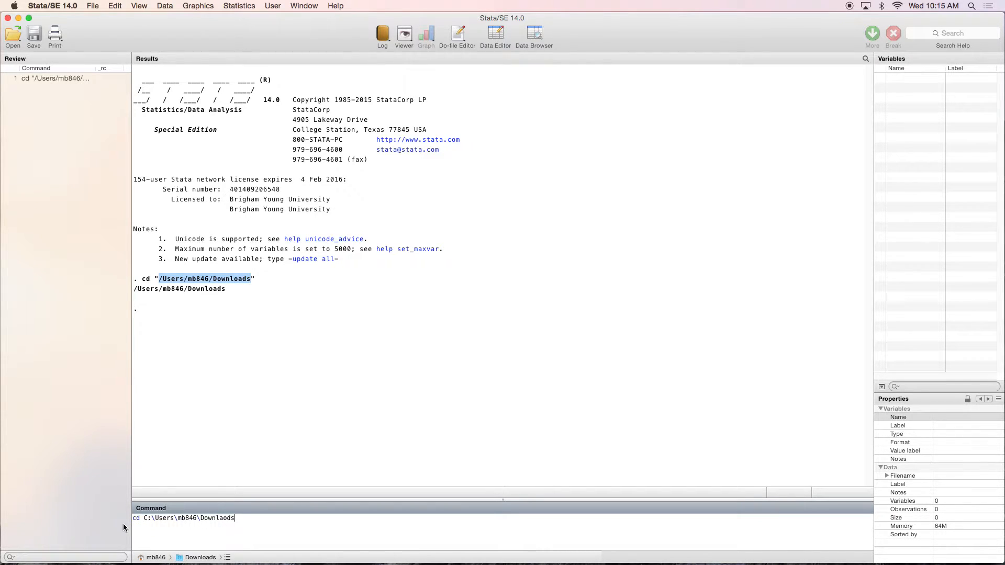
{"action": "left_click", "coordinate": [229, 519]}
{"action": "key", "text": "BackSpace"}
{"action": "key", "text": "BackSpace"}
{"action": "type", "text": "oa"}
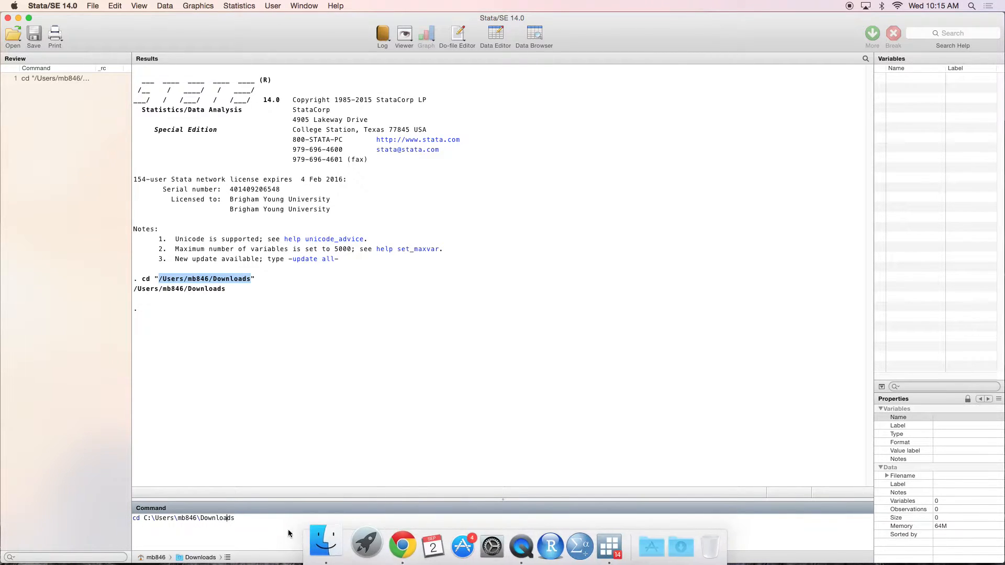
{"action": "left_click_drag", "start_coordinate": [240, 519], "coordinate": [60, 524]}
{"action": "key", "text": "BackSpace"}
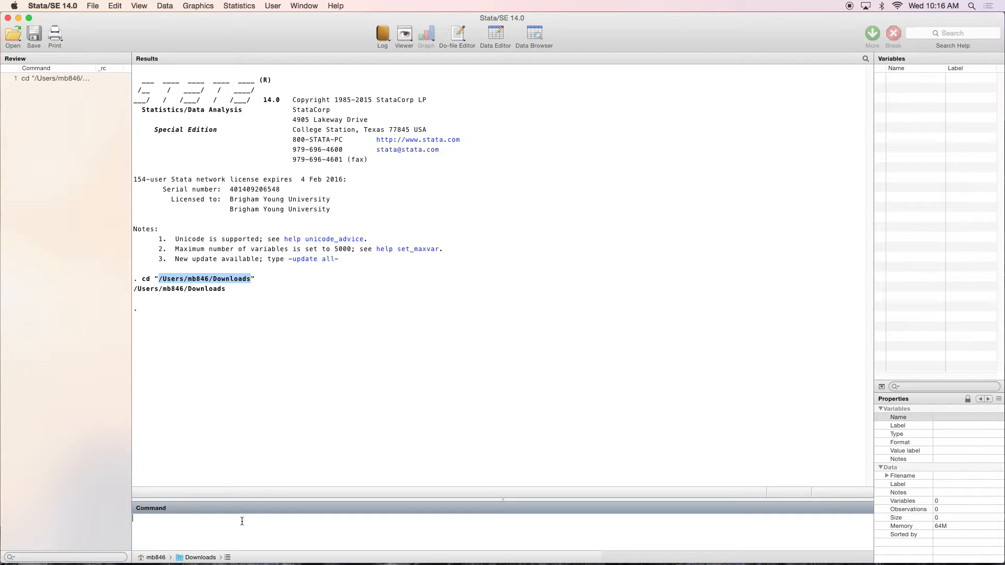
Step: Import the CSV with the command insheet using flavor2.csv, clear
{"action": "type", "text": "insheet using flavors"}
{"action": "key", "text": "BackSpace"}
{"action": "type", "text": "2.csv"}
{"action": "type", "text": "clear"}
{"action": "key", "text": "Return"}
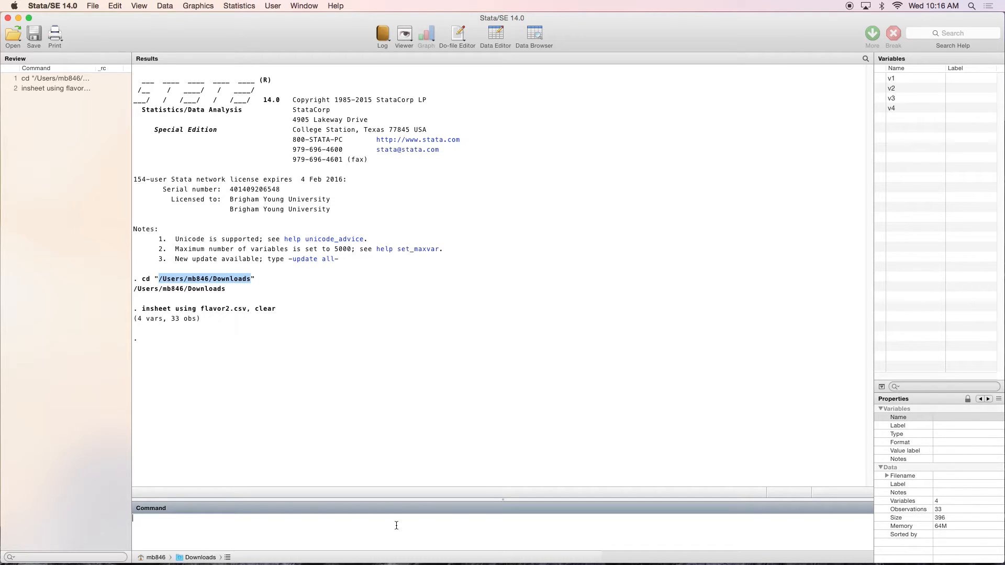
Step: Load the Stata dataset with the command use Entrance, clear
{"action": "type", "text": "use"}
{"action": "type", "text": "Entrance.dta"}
{"action": "key", "text": "BackSpace"}
{"action": "key", "text": "BackSpace"}
{"action": "key", "text": "BackSpace"}
{"action": "key", "text": "BackSpace"}
{"action": "type", "text": ", clear"}
{"action": "key", "text": "Return"}
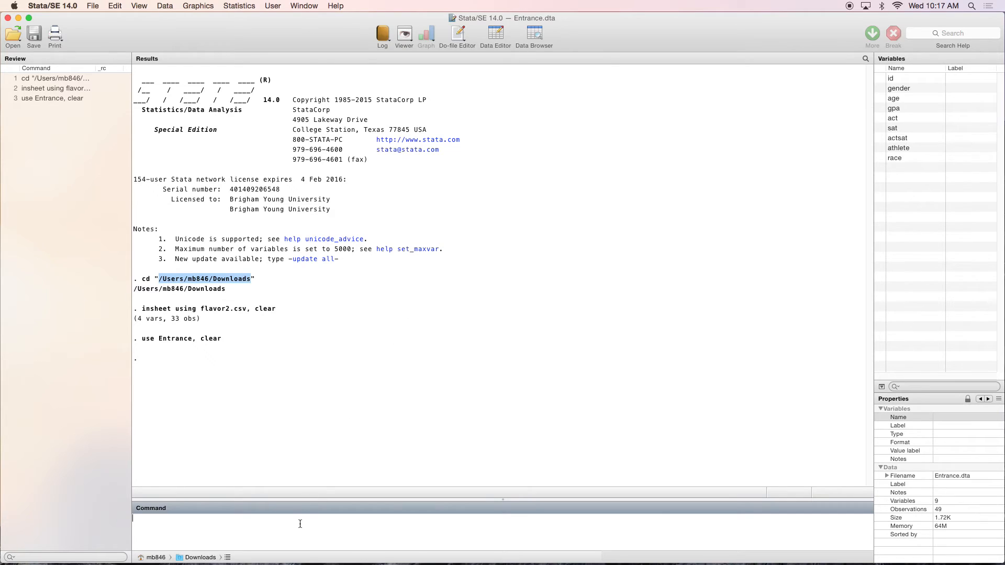
Step: Open the data browser with br, scroll through the Entrance rows, and close it
{"action": "type", "text": "br"}
{"action": "key", "text": "Return"}
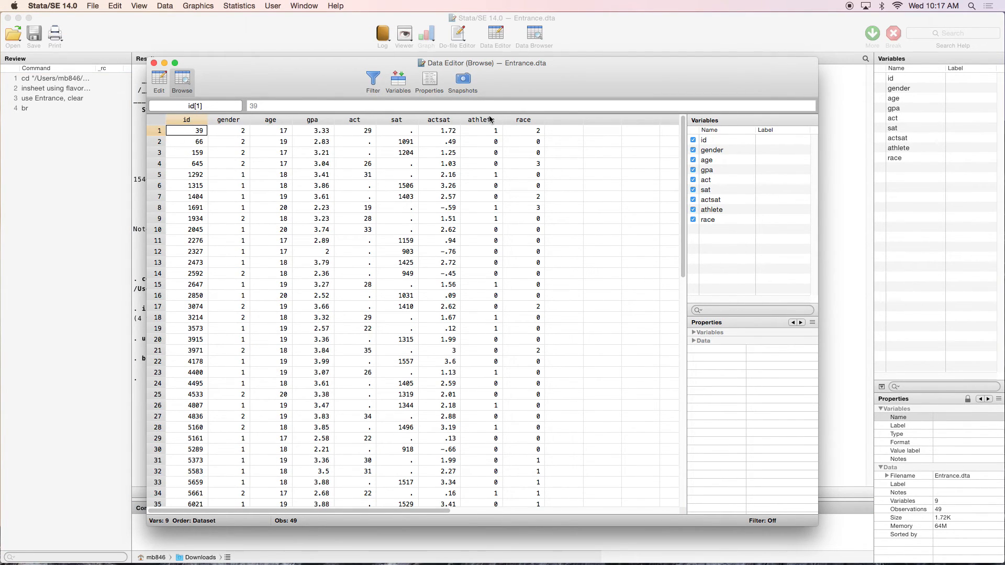
{"action": "scroll", "coordinate": [287, 285], "scroll_direction": "down", "scroll_amount": 10}
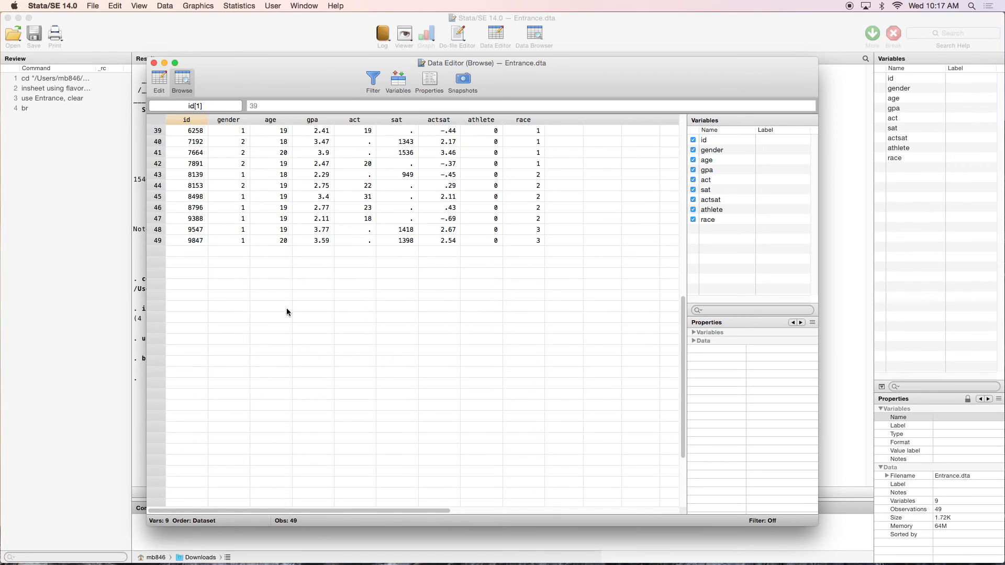
{"action": "scroll", "coordinate": [270, 305], "scroll_direction": "up", "scroll_amount": 10}
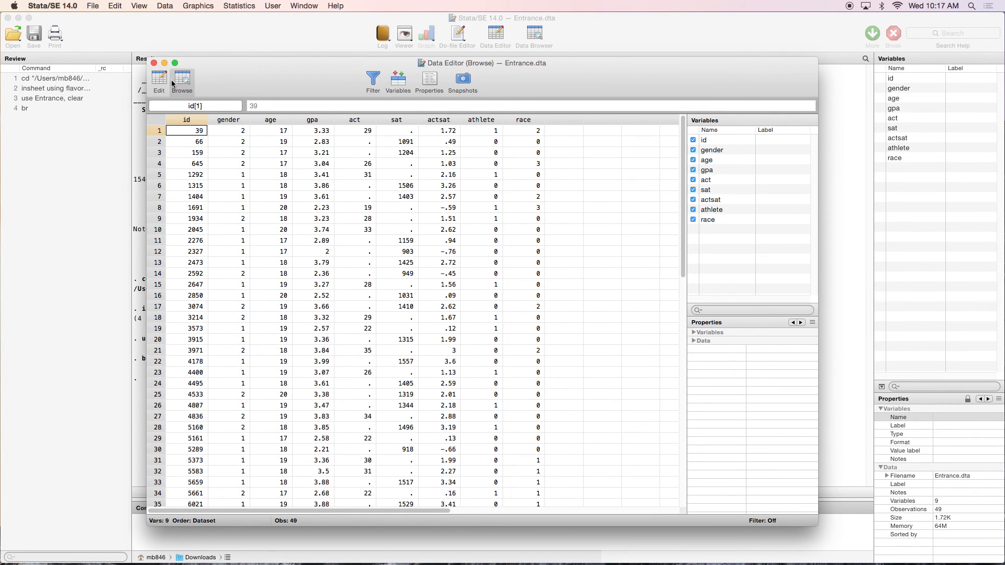
{"action": "left_click", "coordinate": [154, 63]}
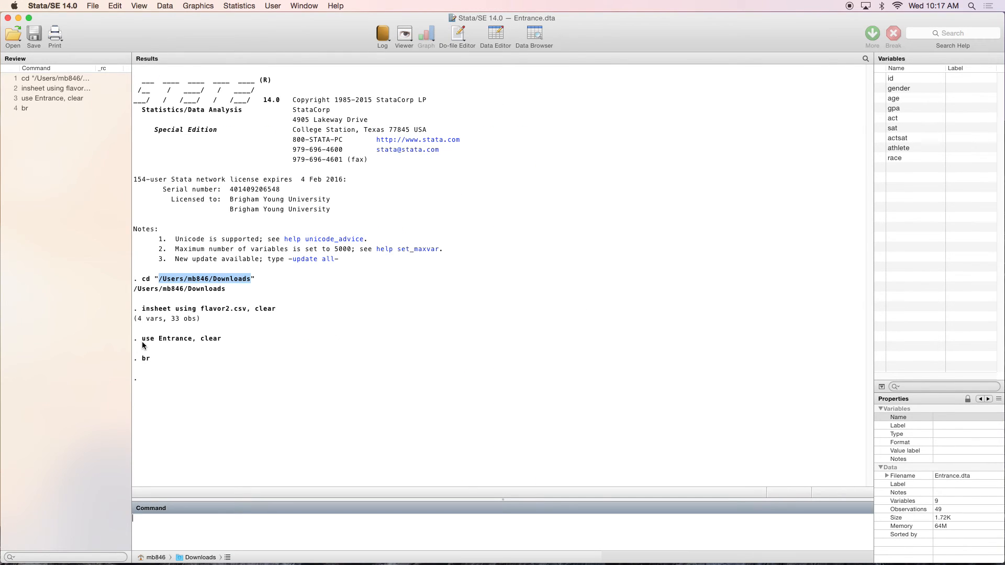